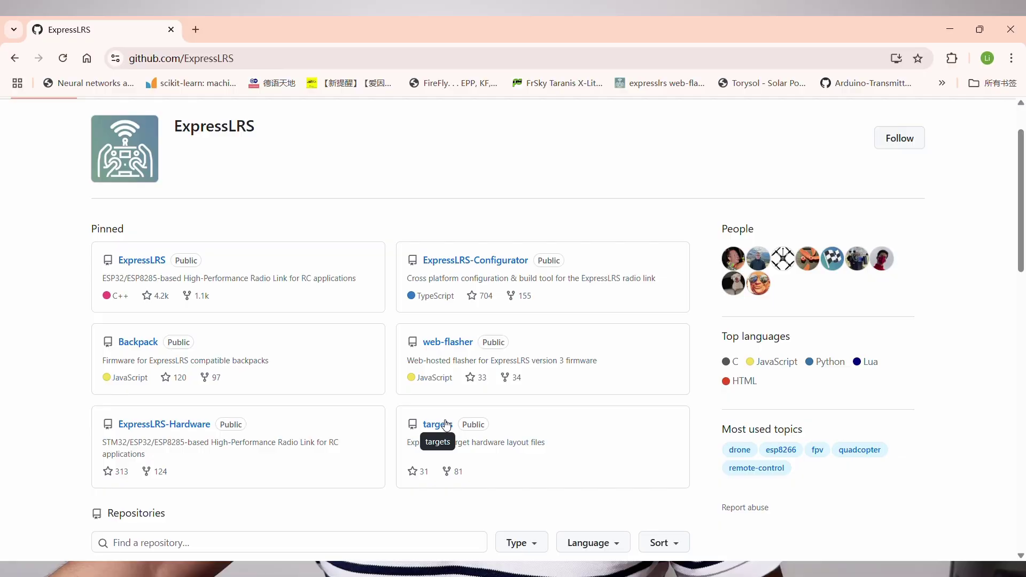
- Open DIY C3 Super Mini 2400.json from the RX folder of the ExpressLRS targets repository
{"action": "left_click", "coordinate": [445, 424]}
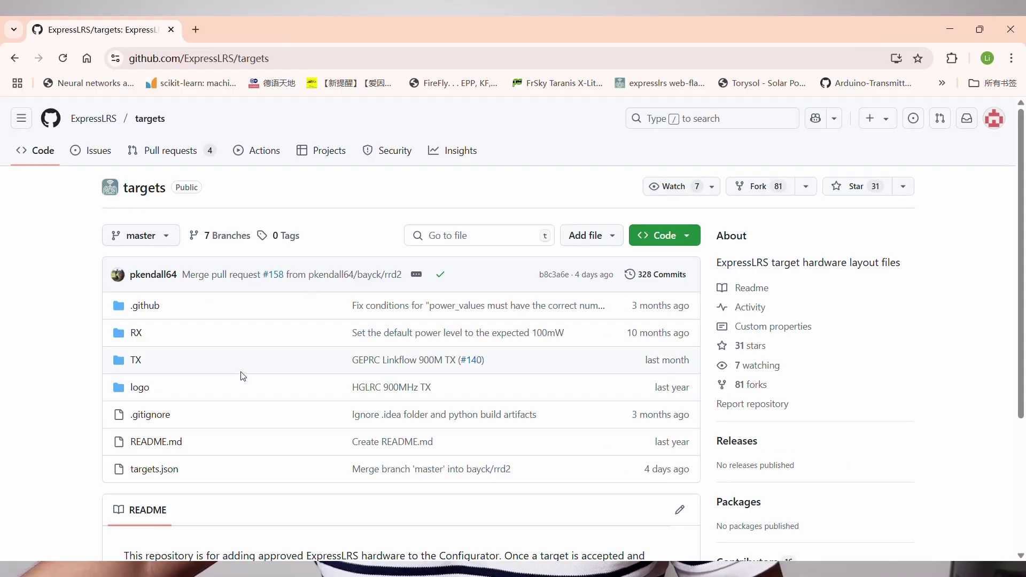
{"action": "scroll", "coordinate": [243, 377], "scroll_direction": "down", "scroll_amount": 1}
{"action": "scroll", "coordinate": [241, 374], "scroll_direction": "up", "scroll_amount": 1}
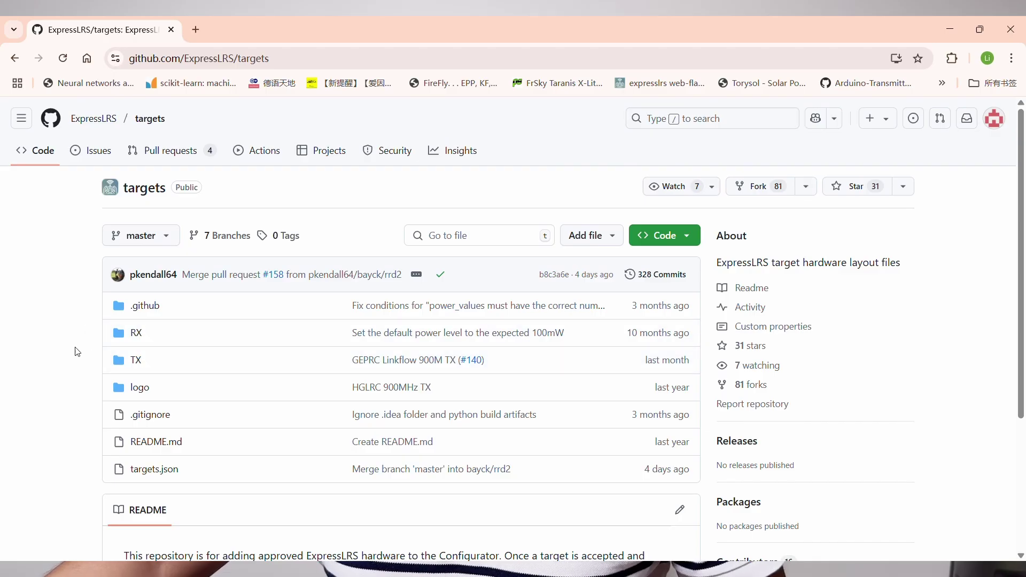
{"action": "left_click", "coordinate": [136, 333]}
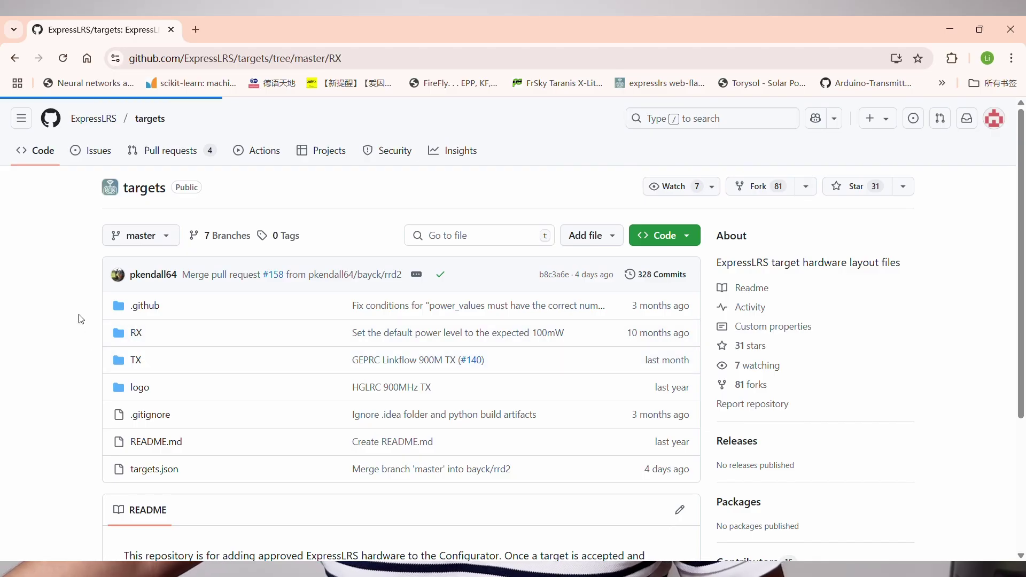
{"action": "scroll", "coordinate": [340, 310], "scroll_direction": "down", "scroll_amount": 1}
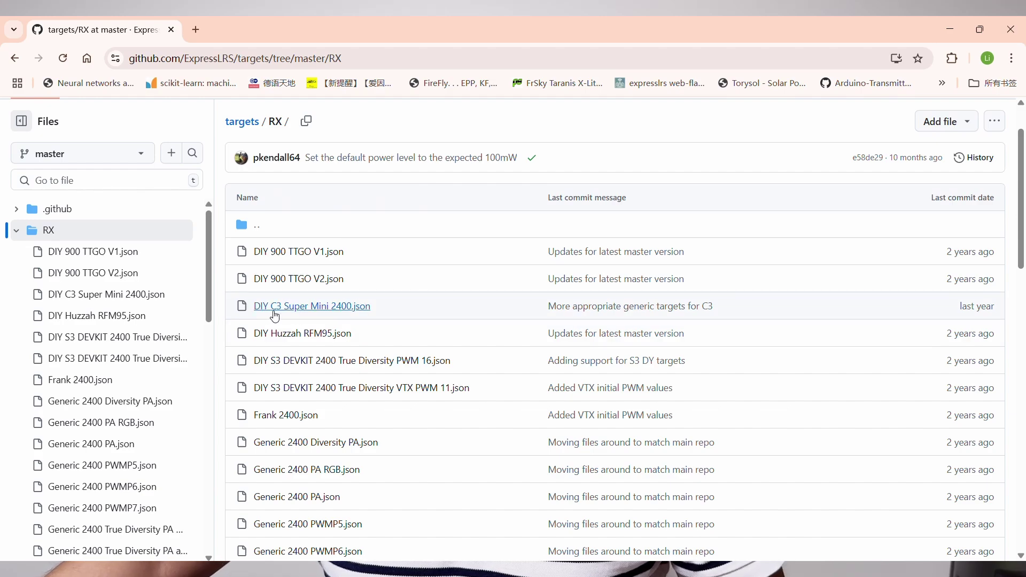
{"action": "left_click", "coordinate": [331, 310]}
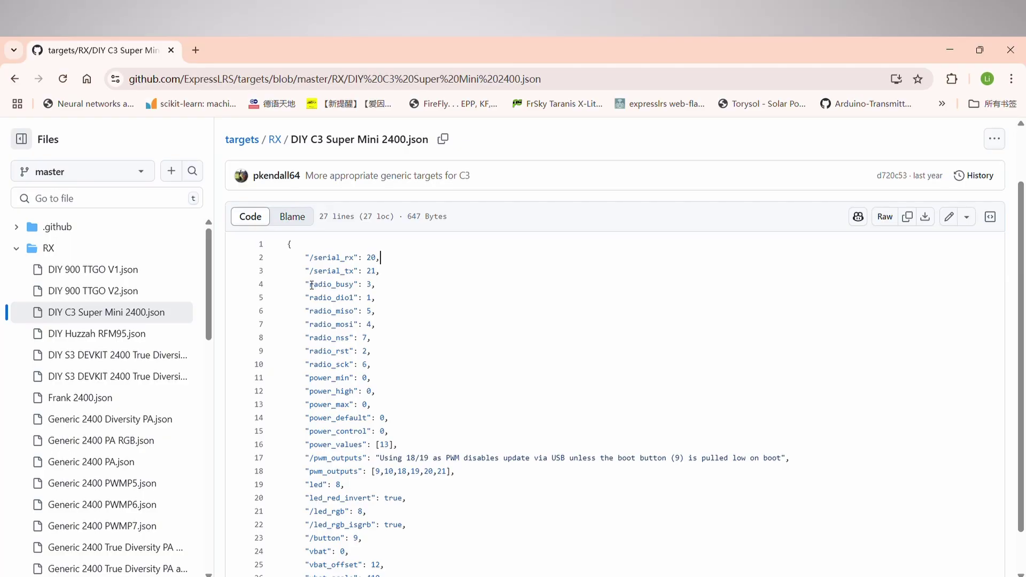
- Examine the radio pin assignments, from radio_busy to radio_sck, and the PWM output and LED entries in the JSON file
{"action": "left_click_drag", "start_coordinate": [312, 285], "coordinate": [394, 370]}
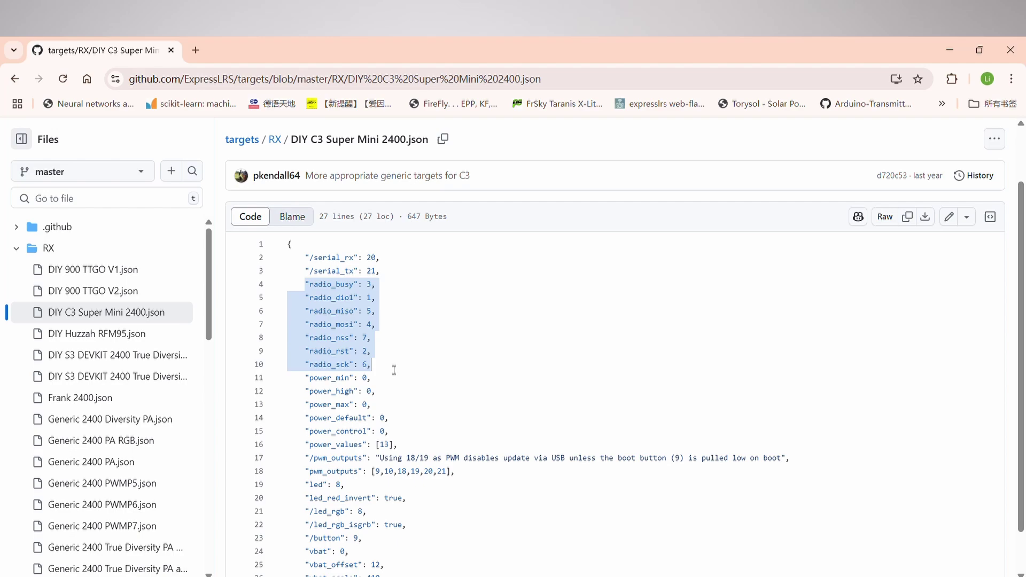
{"action": "left_click", "coordinate": [290, 286]}
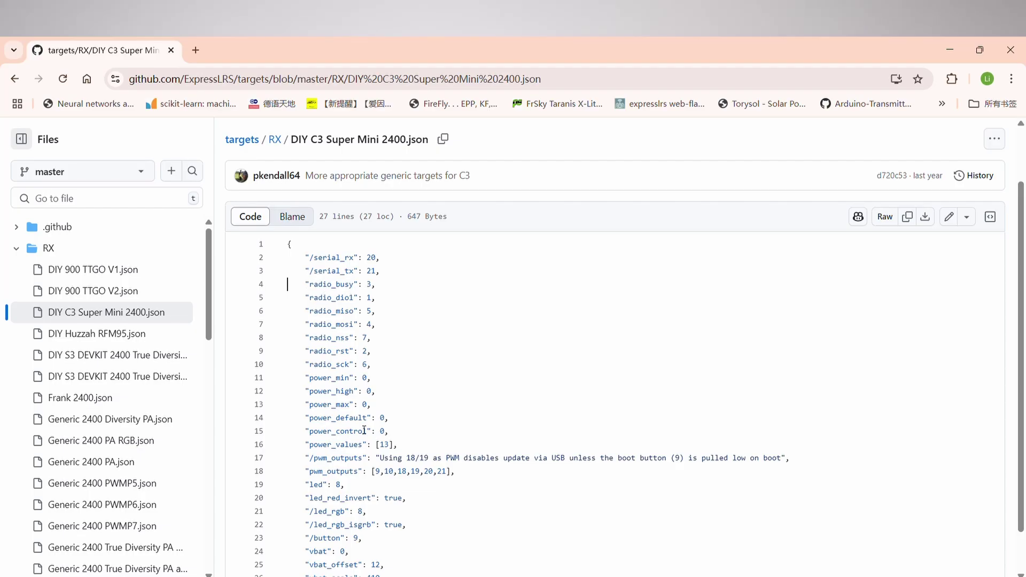
{"action": "scroll", "coordinate": [364, 430], "scroll_direction": "down", "scroll_amount": 1}
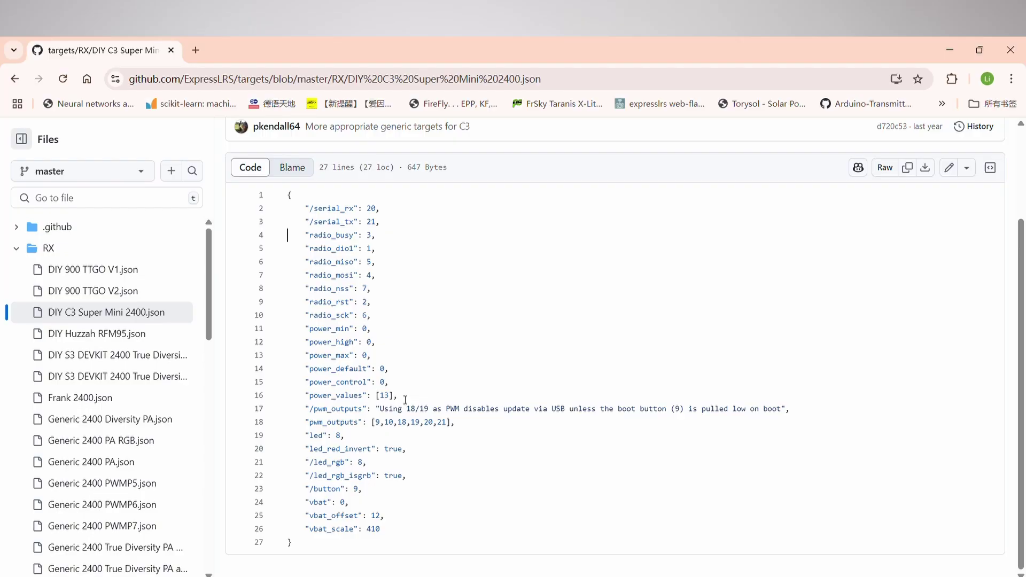
{"action": "left_click", "coordinate": [474, 425]}
{"action": "left_click", "coordinate": [358, 433]}
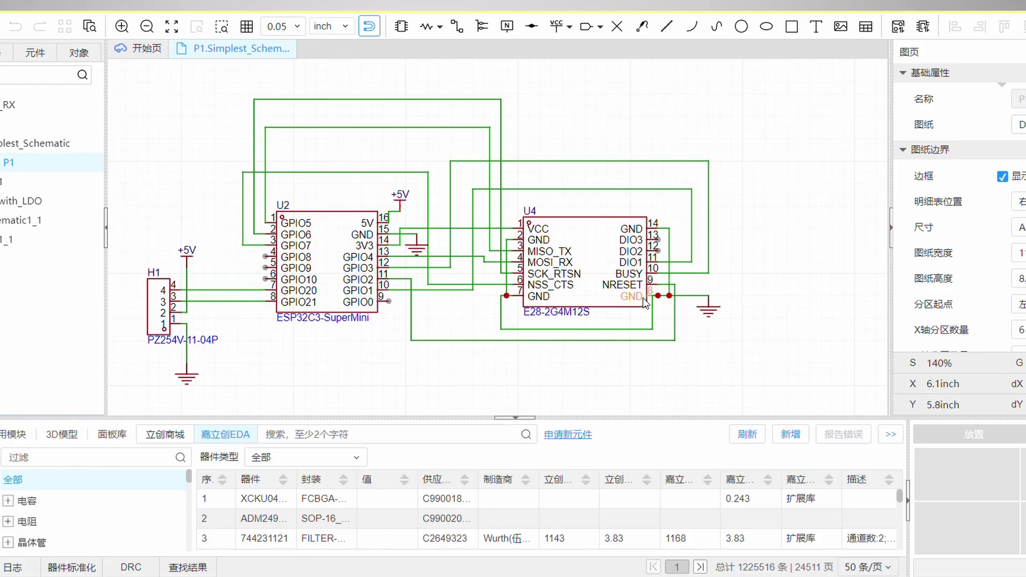
- In 嘉立创EDA, open the PCB1 layout from the schematic project and inspect its bottom and top copper layers
{"action": "scroll", "coordinate": [172, 243], "scroll_direction": "down", "scroll_amount": 2}
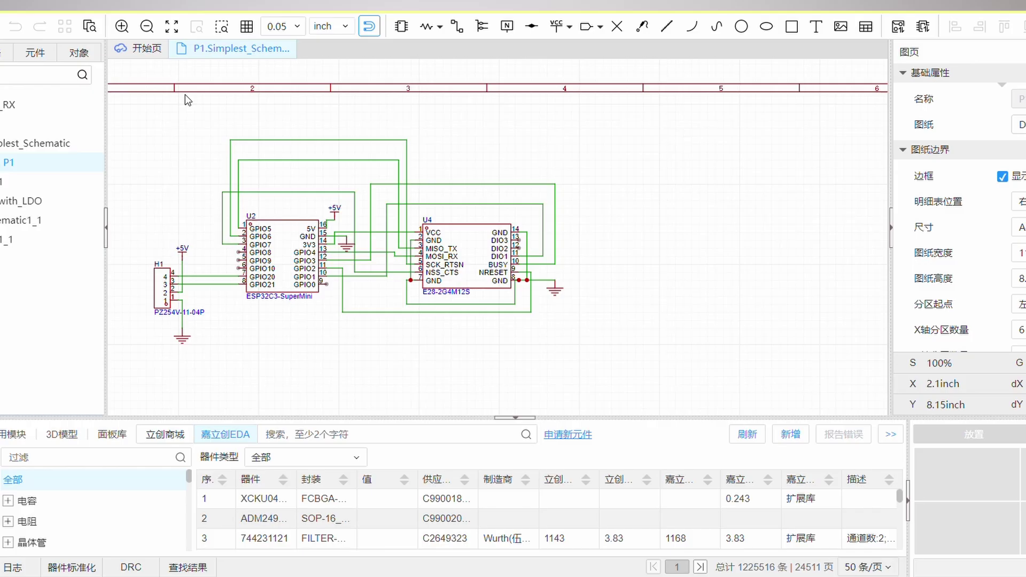
{"action": "double_click", "coordinate": [8, 181]}
{"action": "scroll", "coordinate": [644, 161], "scroll_direction": "down", "scroll_amount": 4}
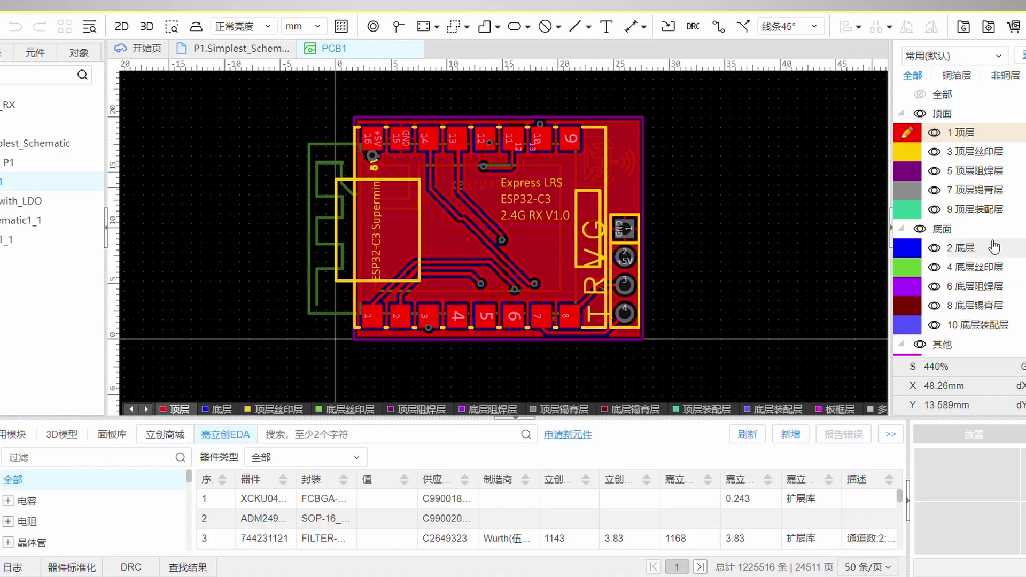
{"action": "left_click", "coordinate": [961, 247]}
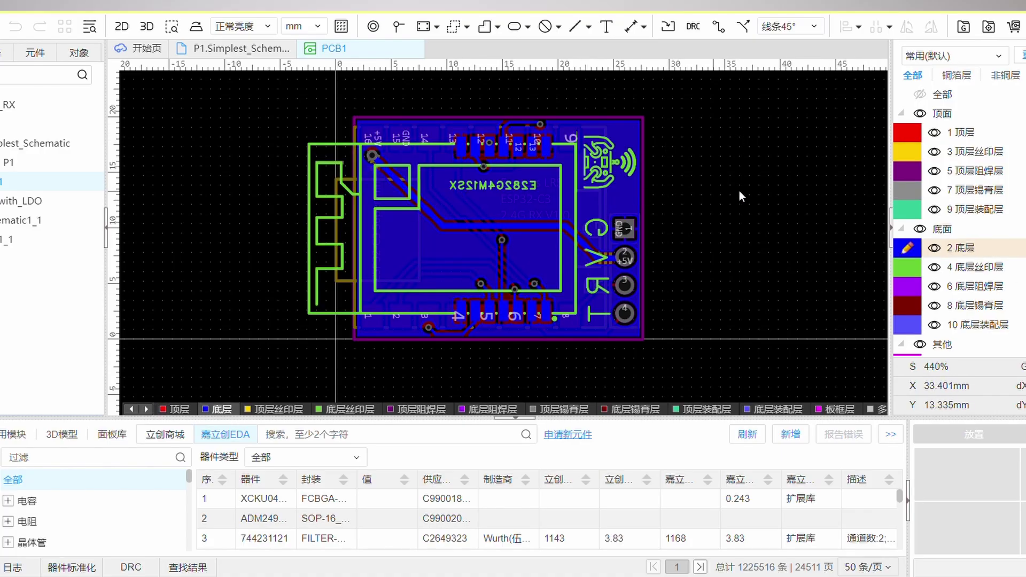
{"action": "left_click", "coordinate": [989, 138]}
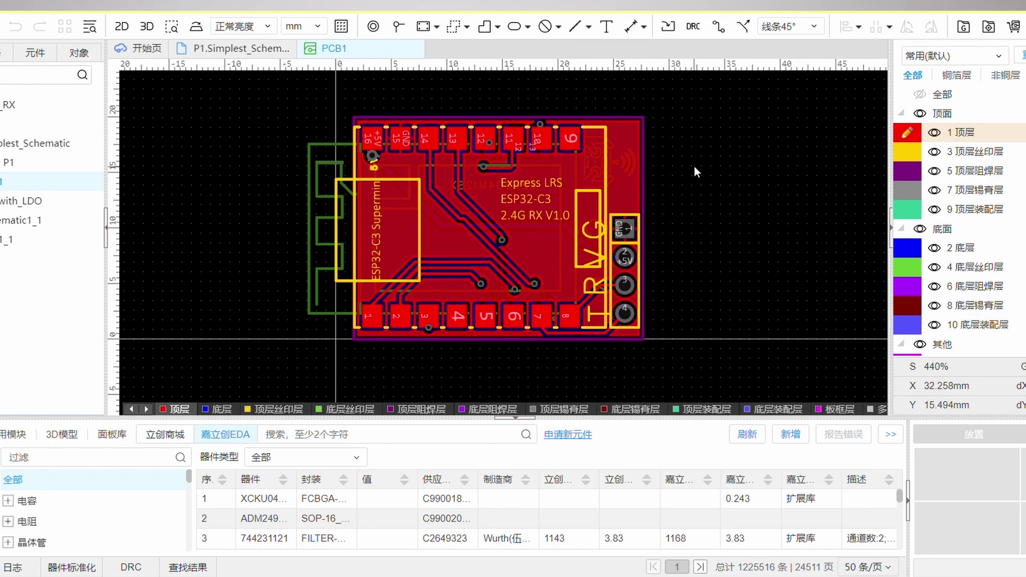
{"action": "key", "text": "alt+r"}
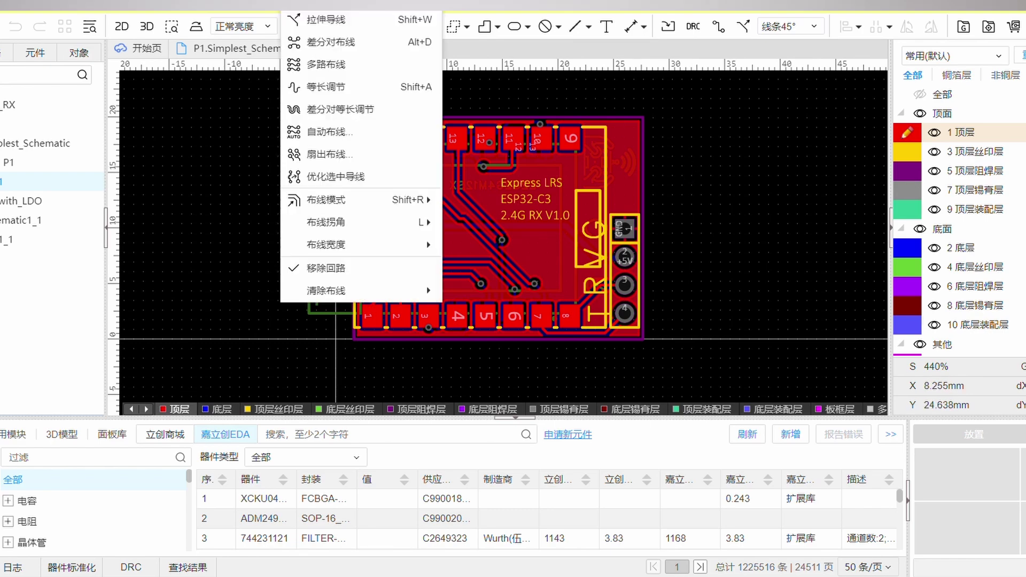
{"action": "key", "text": "Right"}
{"action": "key", "text": "Left"}
{"action": "key", "text": "Left"}
{"action": "key", "text": "Left"}
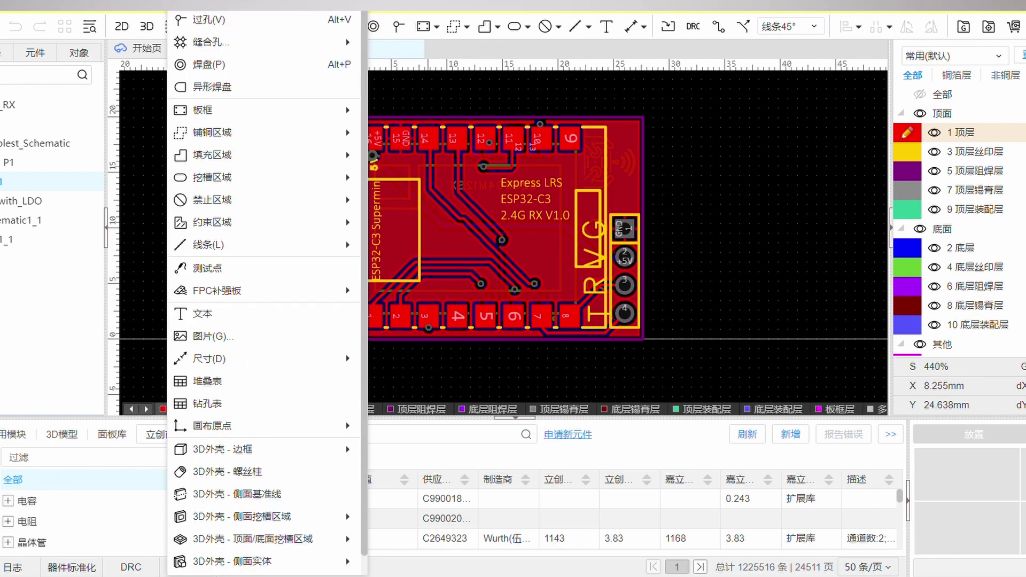
{"action": "key", "text": "Left"}
{"action": "key", "text": "Return"}
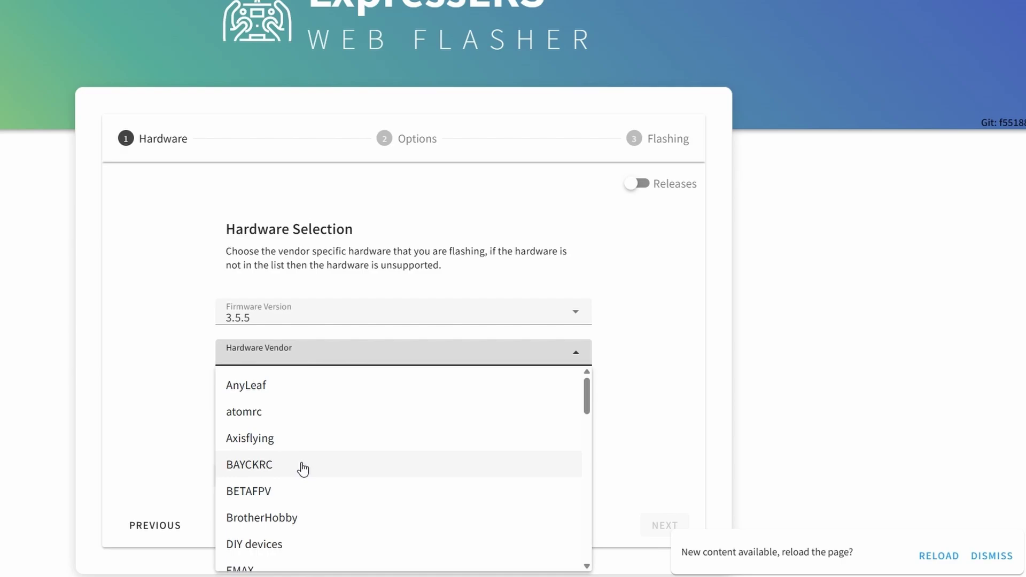
- In the ExpressLRS Web Flasher, choose vendor BAYCKRC, 2.4GHz Receiver and target BAYCKRC C3 2.4Ghz 6PWM 10mw RX, and proceed to the options
{"action": "left_click", "coordinate": [303, 469]}
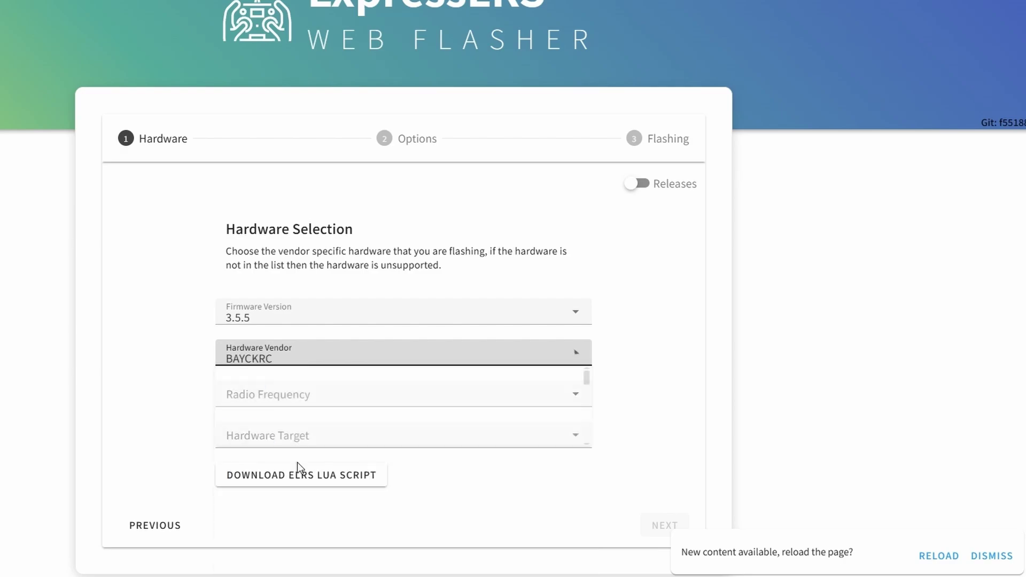
{"action": "left_click", "coordinate": [322, 393]}
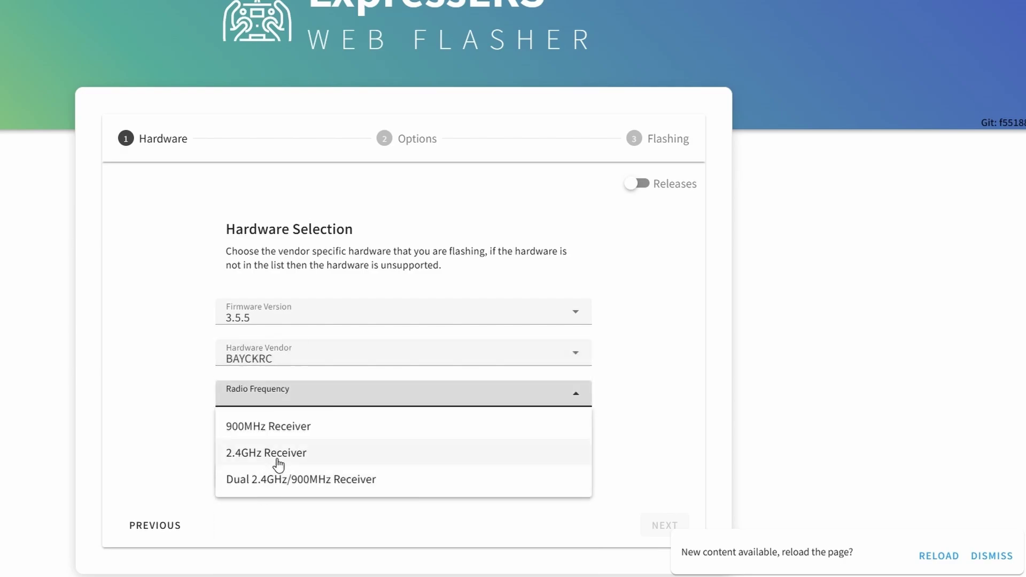
{"action": "left_click", "coordinate": [277, 455]}
{"action": "left_click", "coordinate": [298, 438]}
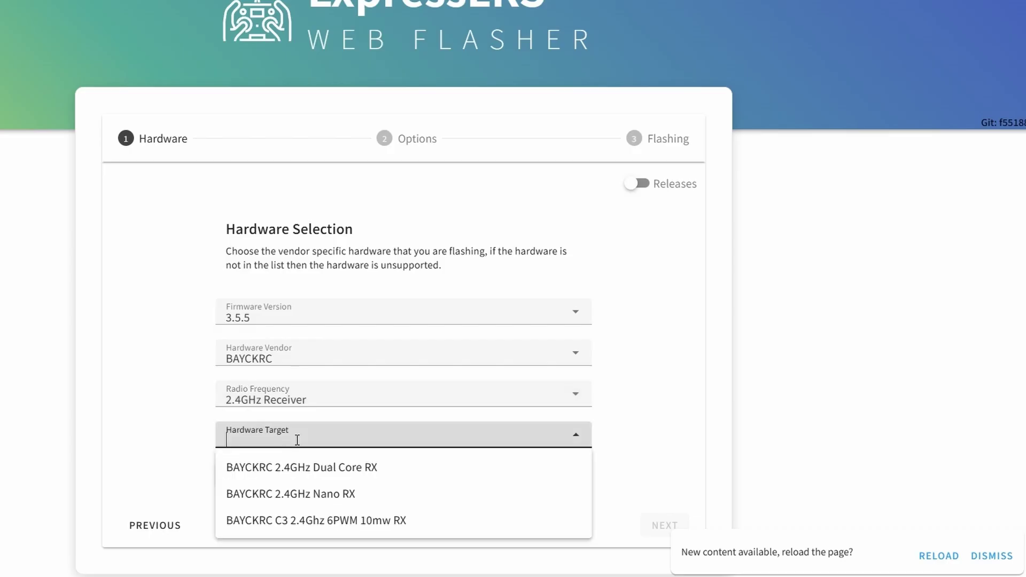
{"action": "left_click", "coordinate": [305, 526]}
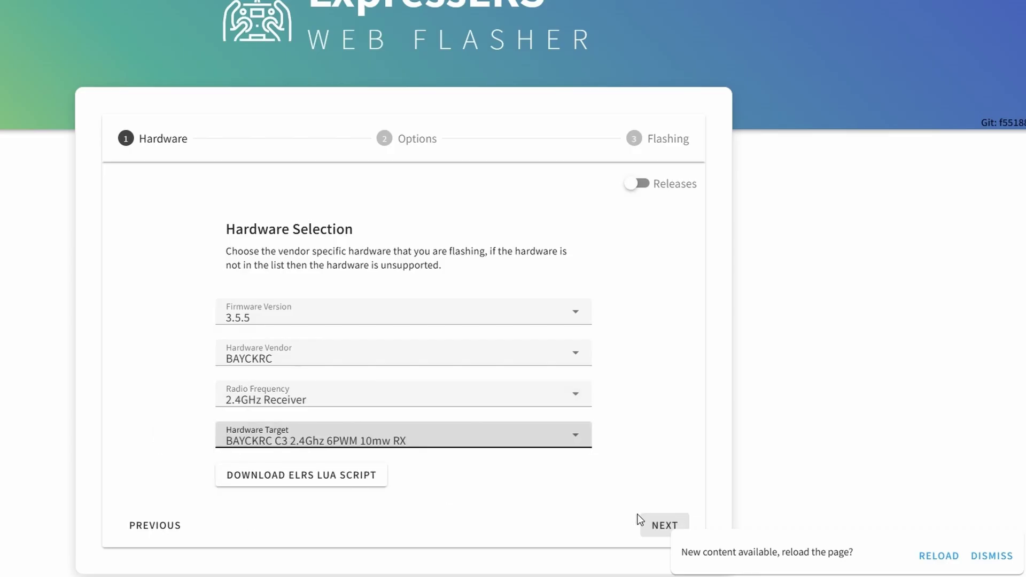
{"action": "left_click", "coordinate": [670, 526]}
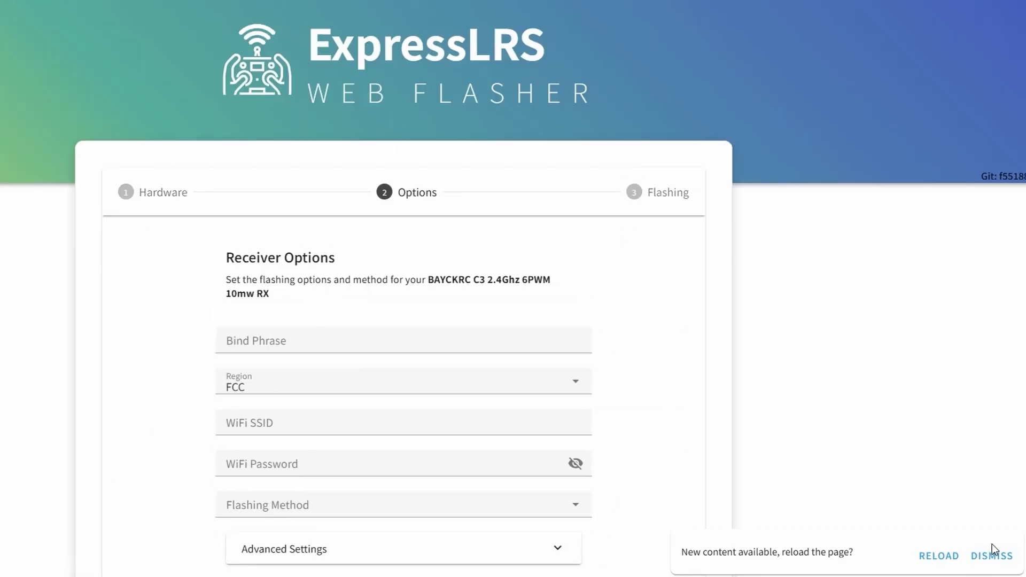
- Dismiss the reload notice, set the flashing method to Serial UART, and proceed to the flashing stage
{"action": "left_click", "coordinate": [1004, 558]}
{"action": "scroll", "coordinate": [291, 303], "scroll_direction": "down", "scroll_amount": 2}
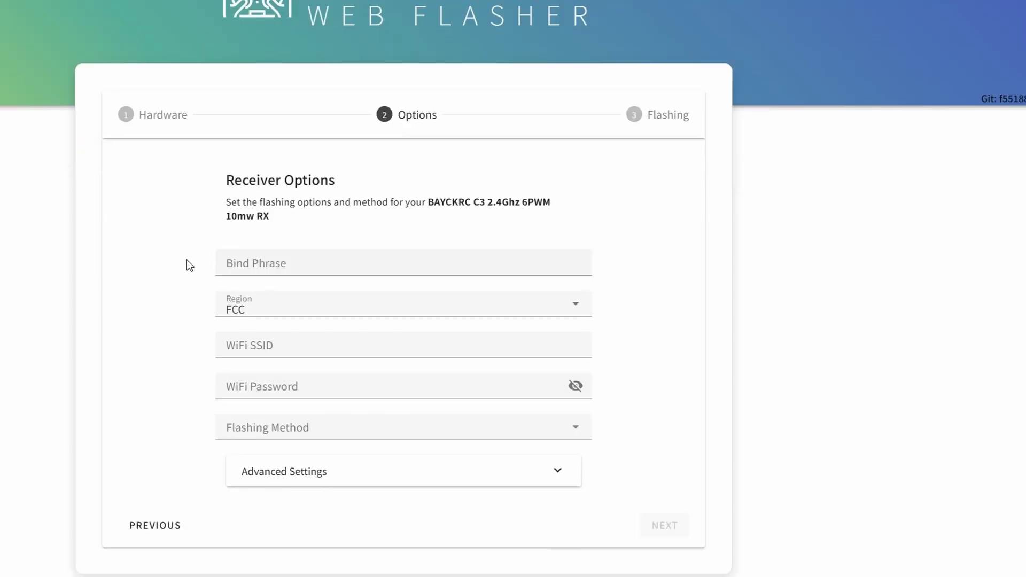
{"action": "left_click", "coordinate": [288, 442]}
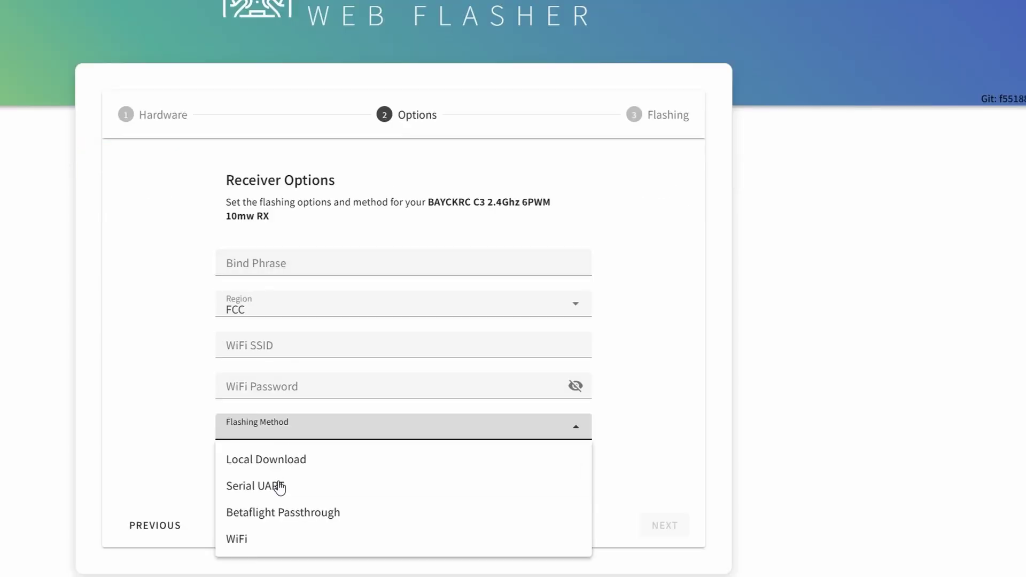
{"action": "left_click", "coordinate": [279, 484]}
{"action": "left_click", "coordinate": [664, 526]}
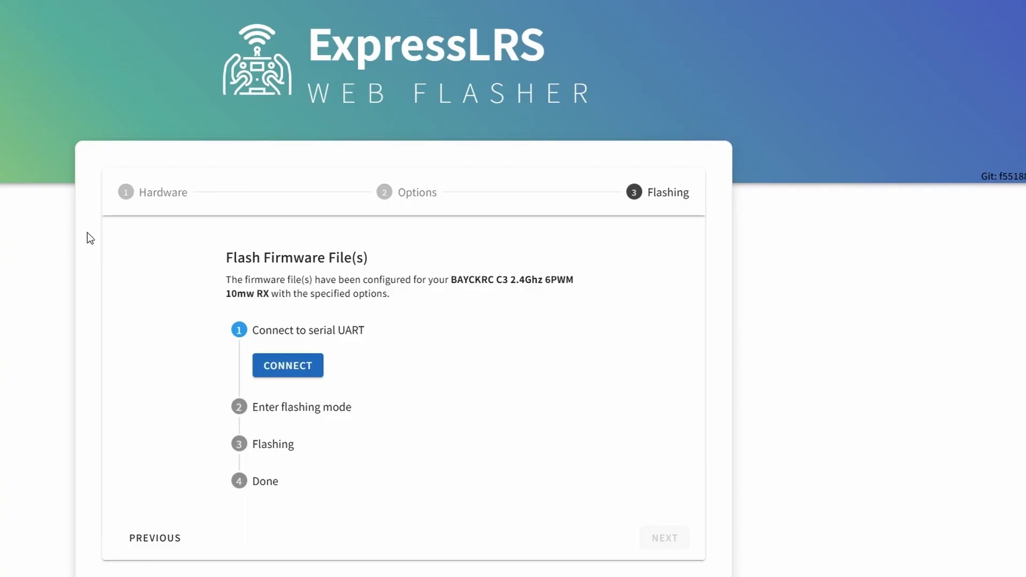
- Connect to the receiver over serial UART and flash the firmware with Full chip erase enabled
{"action": "scroll", "coordinate": [571, 313], "scroll_direction": "down", "scroll_amount": 3}
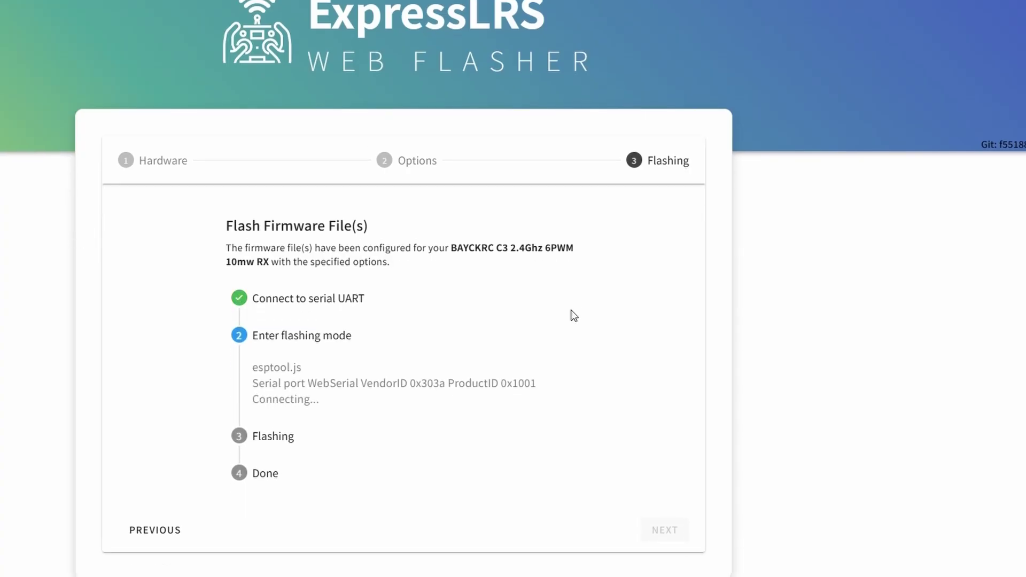
{"action": "scroll", "coordinate": [574, 315], "scroll_direction": "down", "scroll_amount": 1}
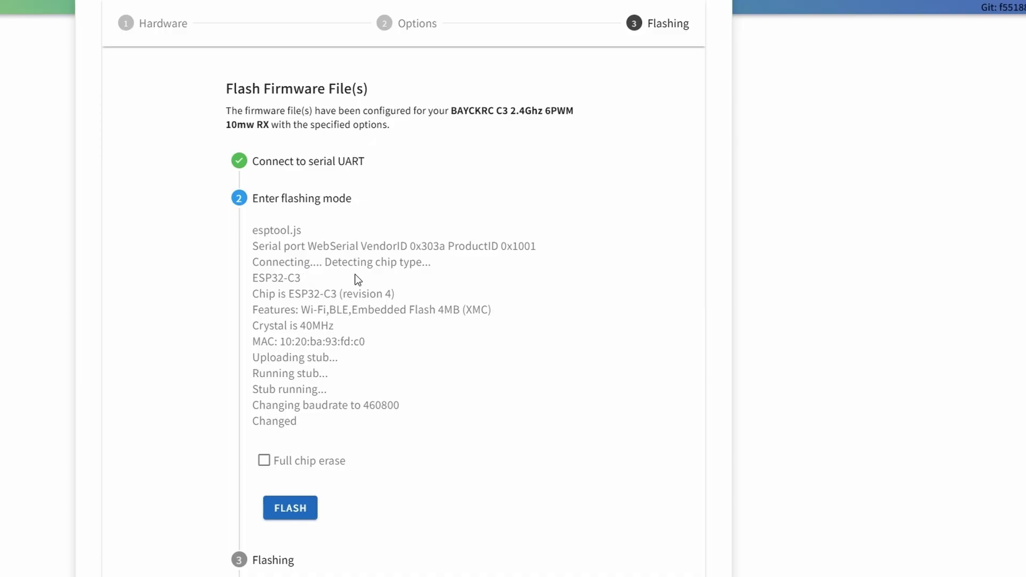
{"action": "scroll", "coordinate": [318, 271], "scroll_direction": "down", "scroll_amount": 1}
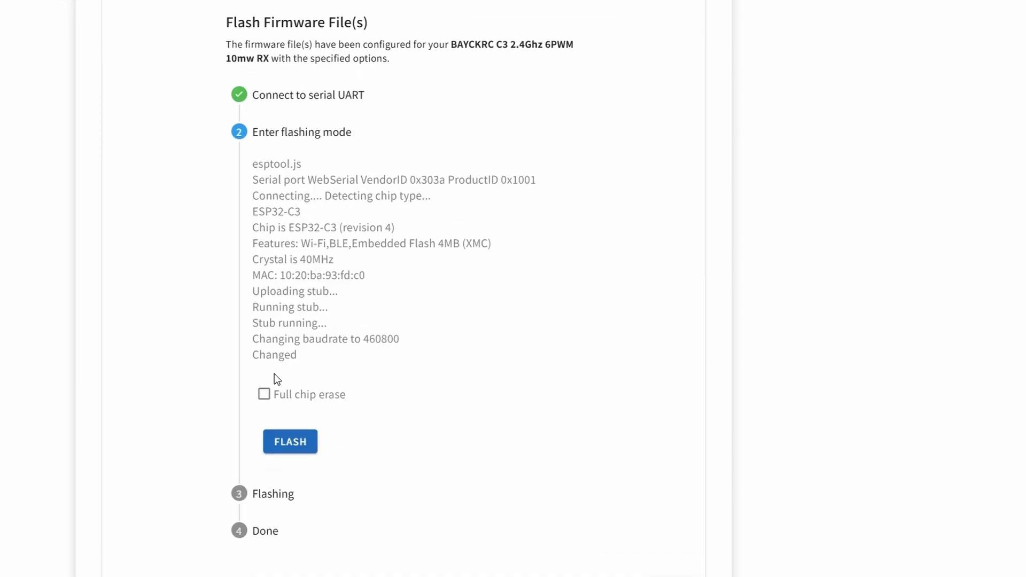
{"action": "left_click", "coordinate": [266, 395]}
{"action": "scroll", "coordinate": [408, 404], "scroll_direction": "down", "scroll_amount": 1}
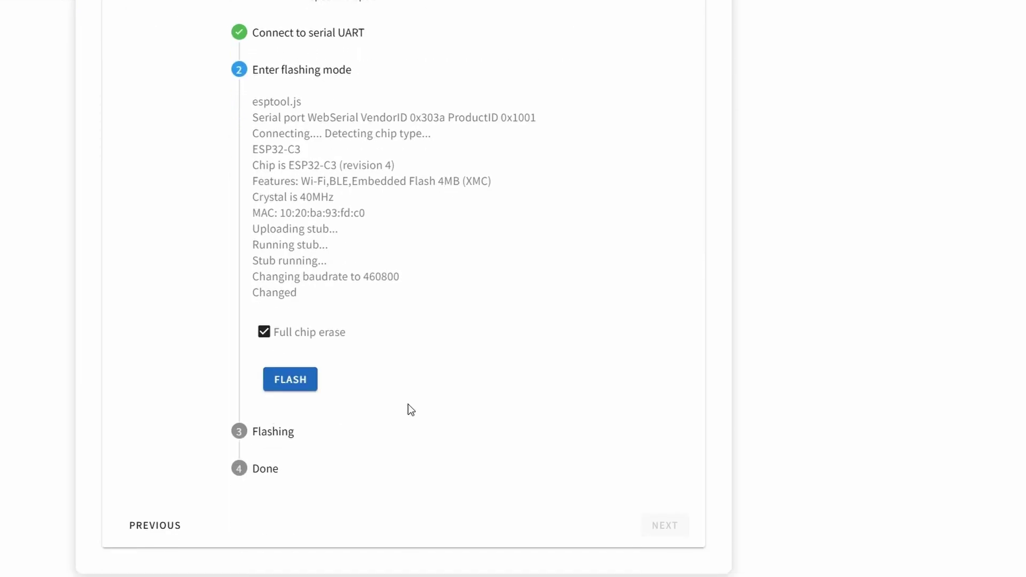
{"action": "left_click", "coordinate": [291, 385]}
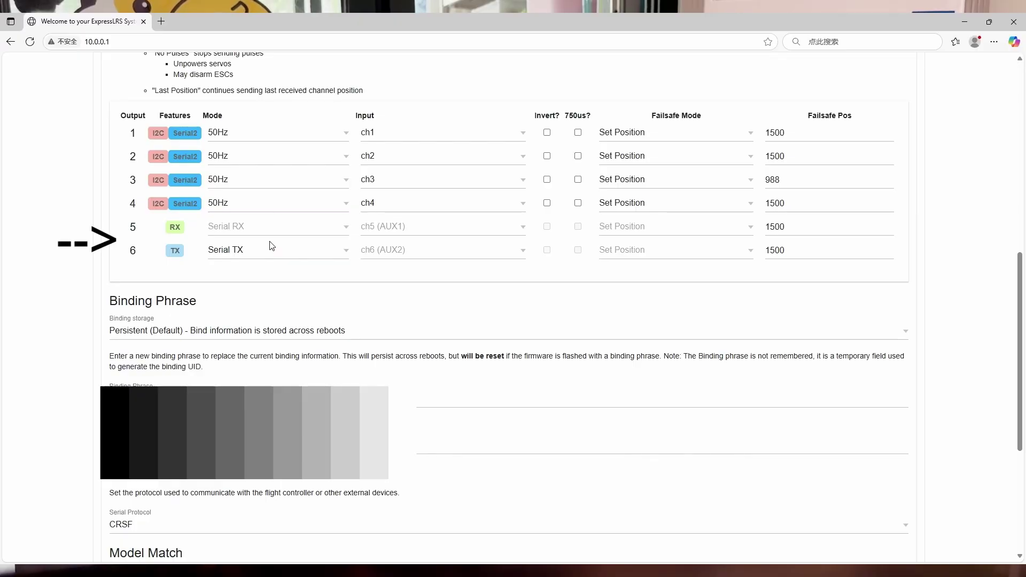
- In the browser showing the receiver's web interface, open the hardware configuration page at 10.0.0.1/hardware.html
{"action": "type", "text": "hare"}
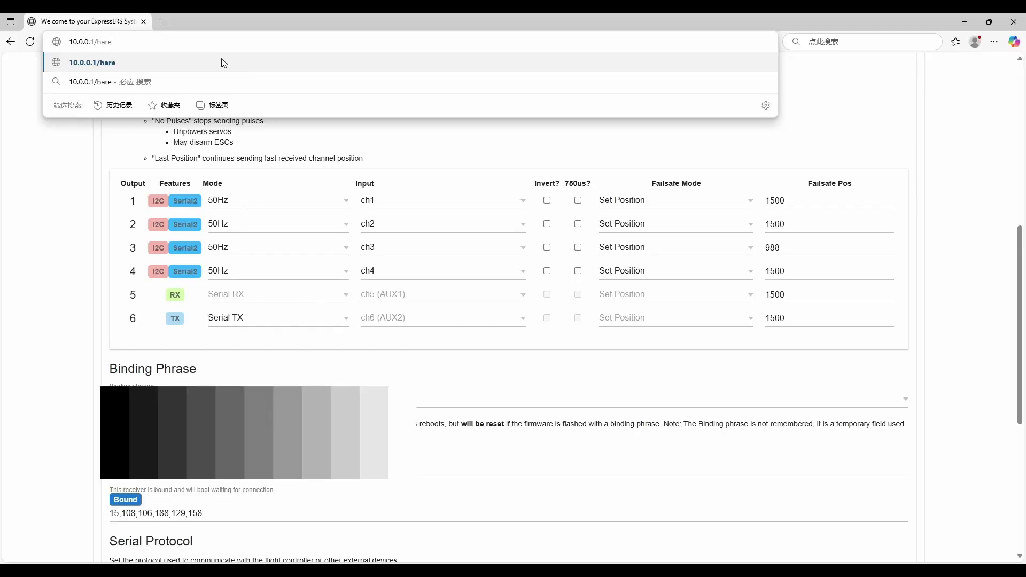
{"action": "key", "text": "BackSpace"}
{"action": "type", "text": "d"}
{"action": "key", "text": "Return"}
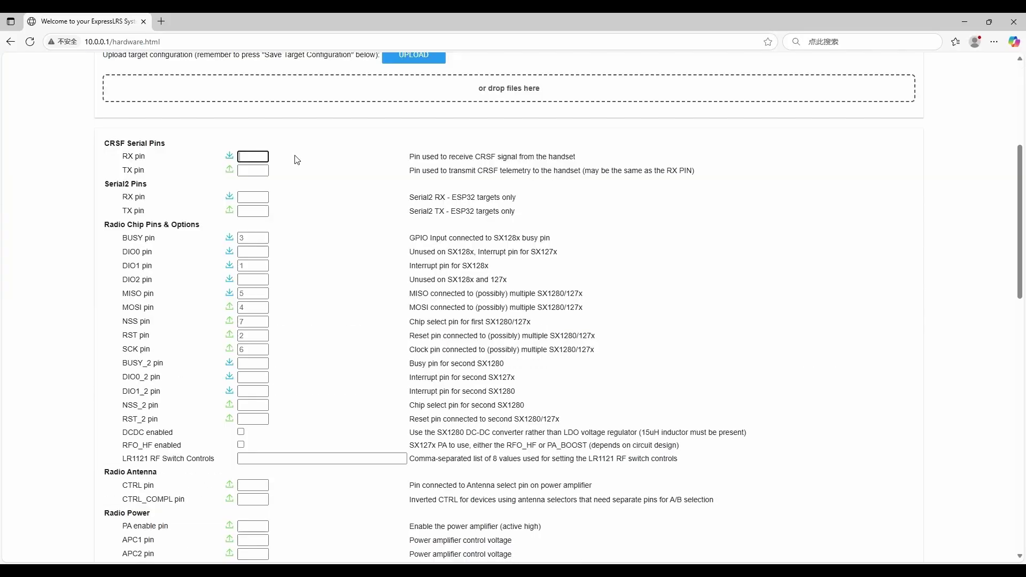
- Clear the RGB LED pin and its GRB option, set LED pin and Red LED pin to 8, and enable Red LED inverted
{"action": "scroll", "coordinate": [297, 160], "scroll_direction": "down", "scroll_amount": 10}
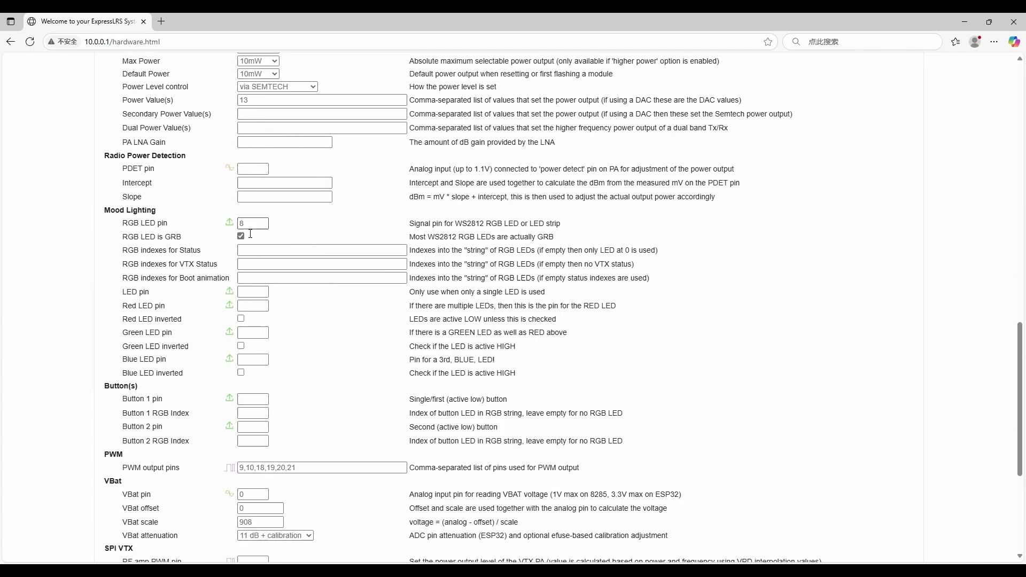
{"action": "left_click_drag", "start_coordinate": [255, 229], "coordinate": [229, 228]}
{"action": "left_click", "coordinate": [251, 293]}
{"action": "left_click", "coordinate": [261, 308]}
{"action": "scroll", "coordinate": [249, 319], "scroll_direction": "down", "scroll_amount": 2}
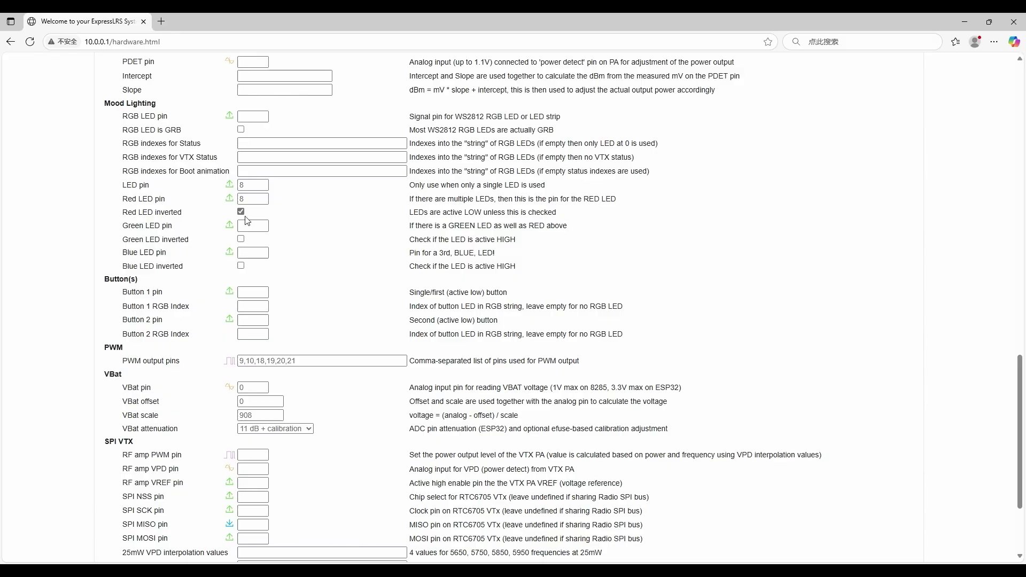
- Review the hardware pin settings and save the target configuration, closing the resulting dialog
{"action": "scroll", "coordinate": [247, 220], "scroll_direction": "down", "scroll_amount": 3}
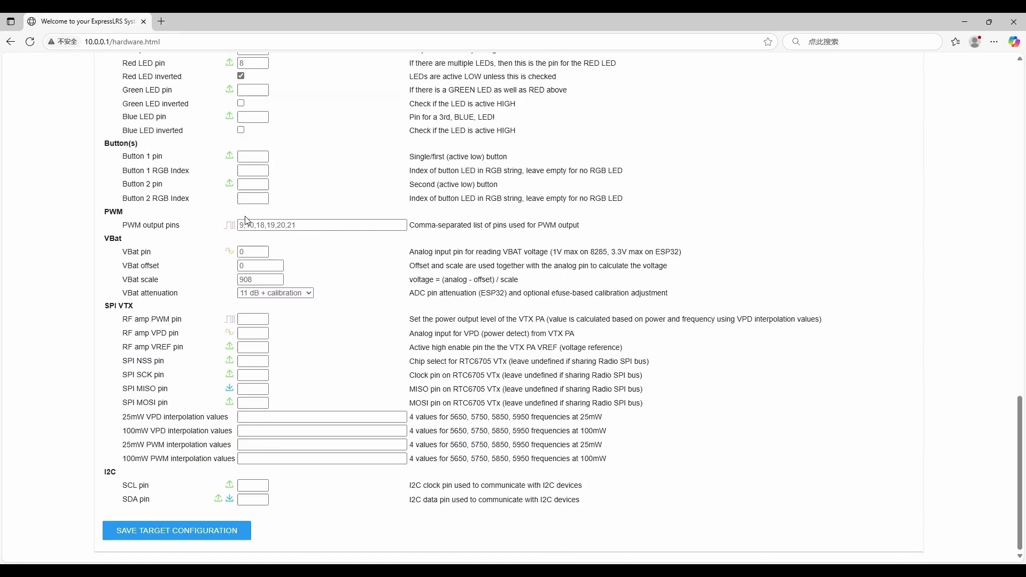
{"action": "scroll", "coordinate": [248, 225], "scroll_direction": "up", "scroll_amount": 10}
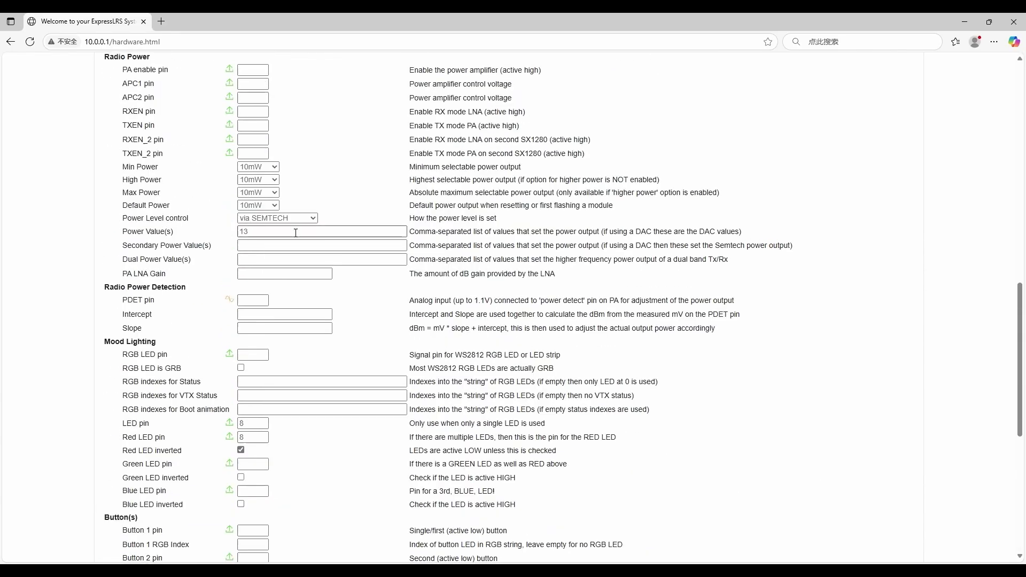
{"action": "scroll", "coordinate": [310, 235], "scroll_direction": "up", "scroll_amount": 8}
{"action": "scroll", "coordinate": [309, 236], "scroll_direction": "down", "scroll_amount": 16}
{"action": "scroll", "coordinate": [309, 235], "scroll_direction": "down", "scroll_amount": 3}
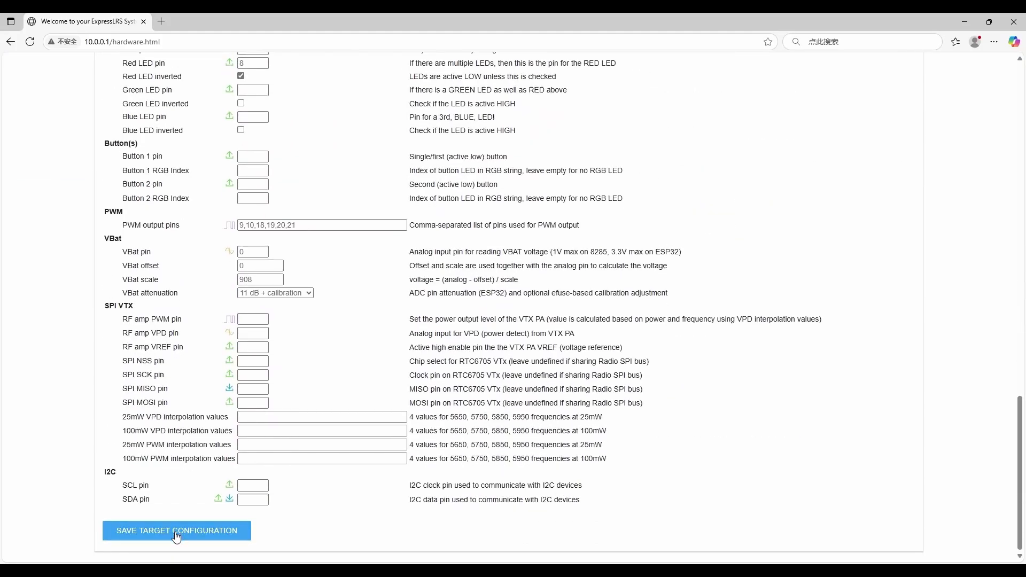
{"action": "left_click", "coordinate": [176, 532]}
{"action": "left_click", "coordinate": [535, 383]}
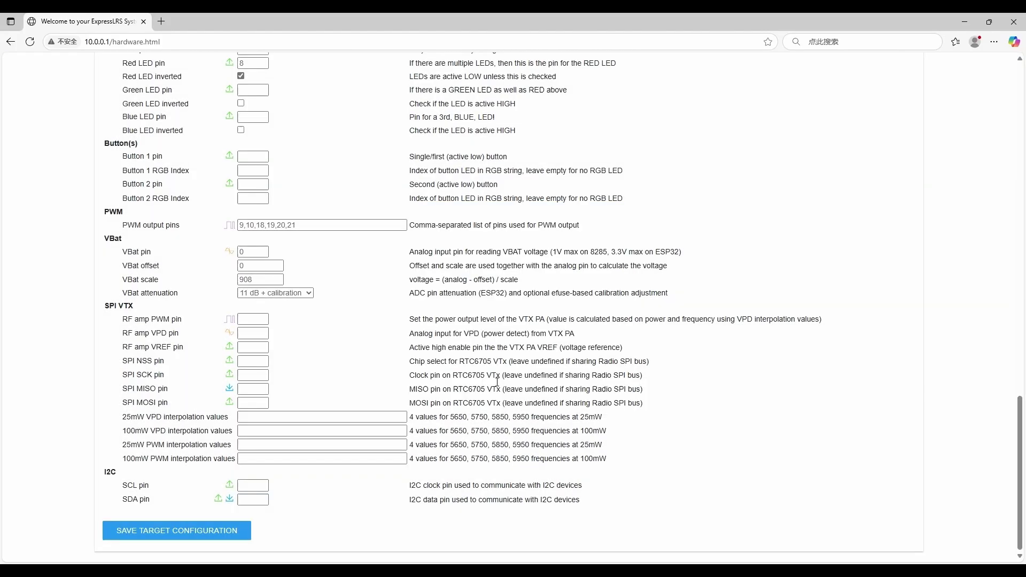